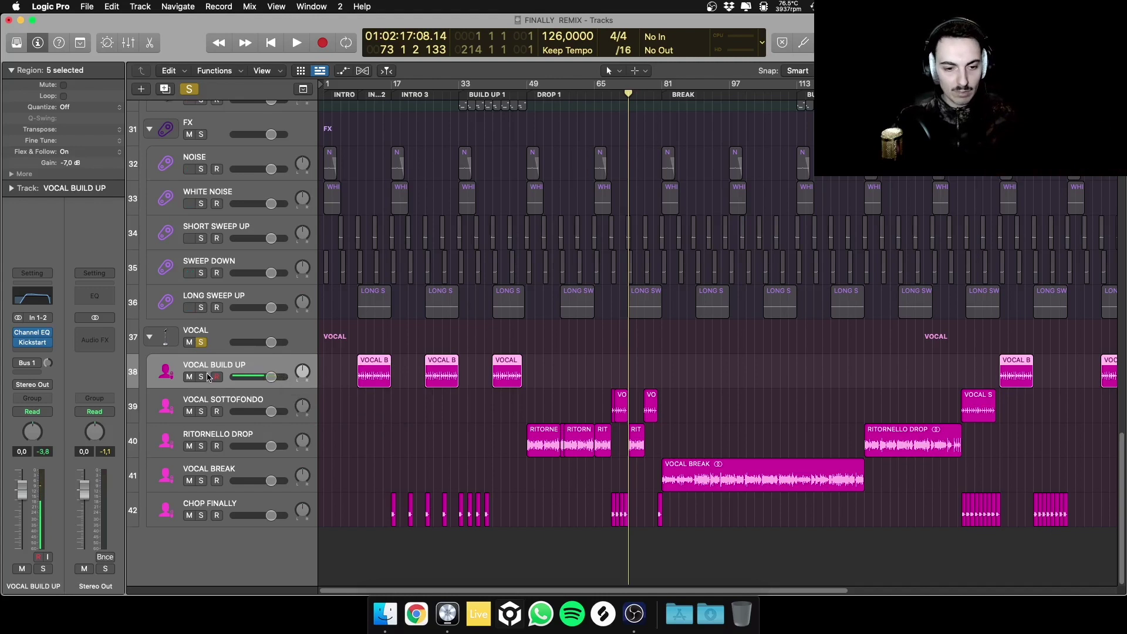
- Solo the VOCAL BUILD UP track and play it from its first region
click(200, 377)
click(355, 98)
key(space)
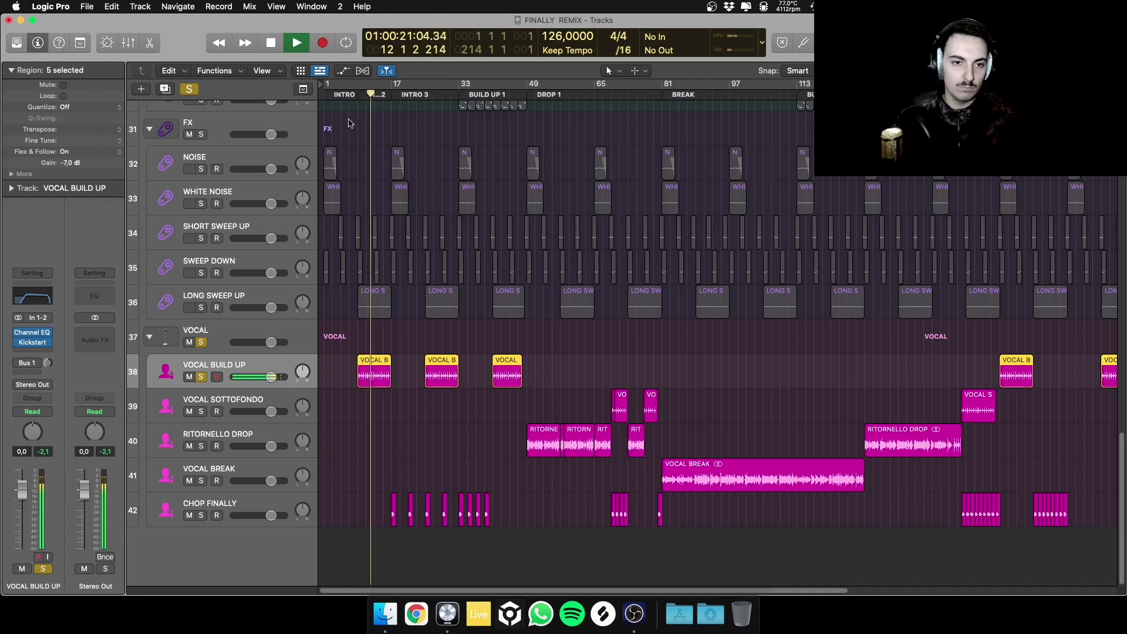
key(space)
- Inspect the Channel EQ and Kickstart settings on the VOCAL BUILD UP track
mouse_move(33, 333)
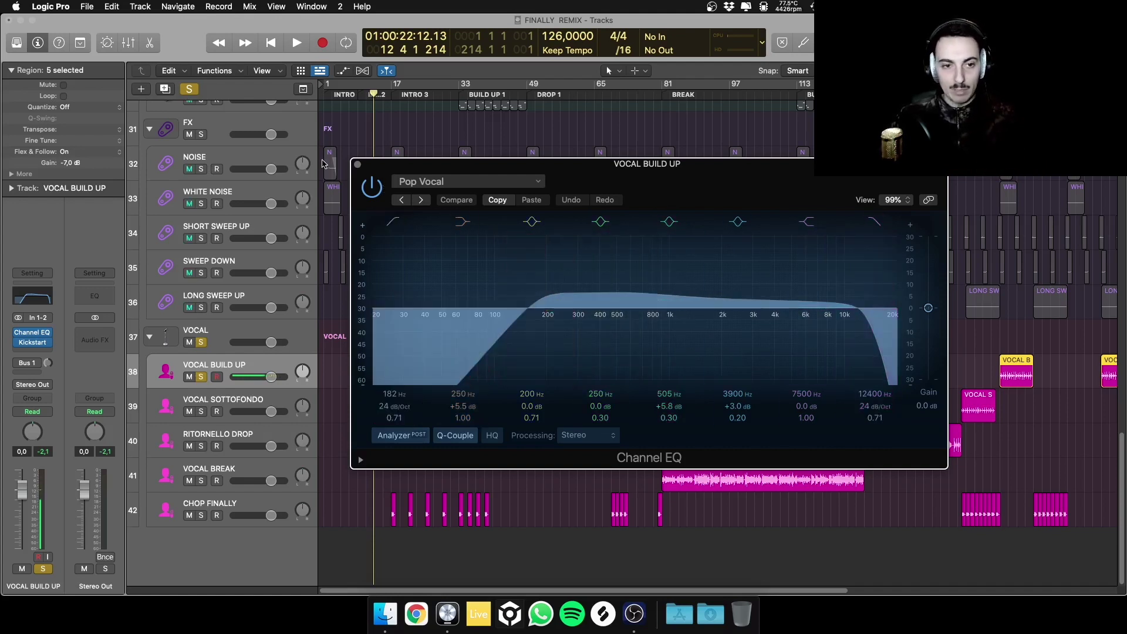
click(359, 165)
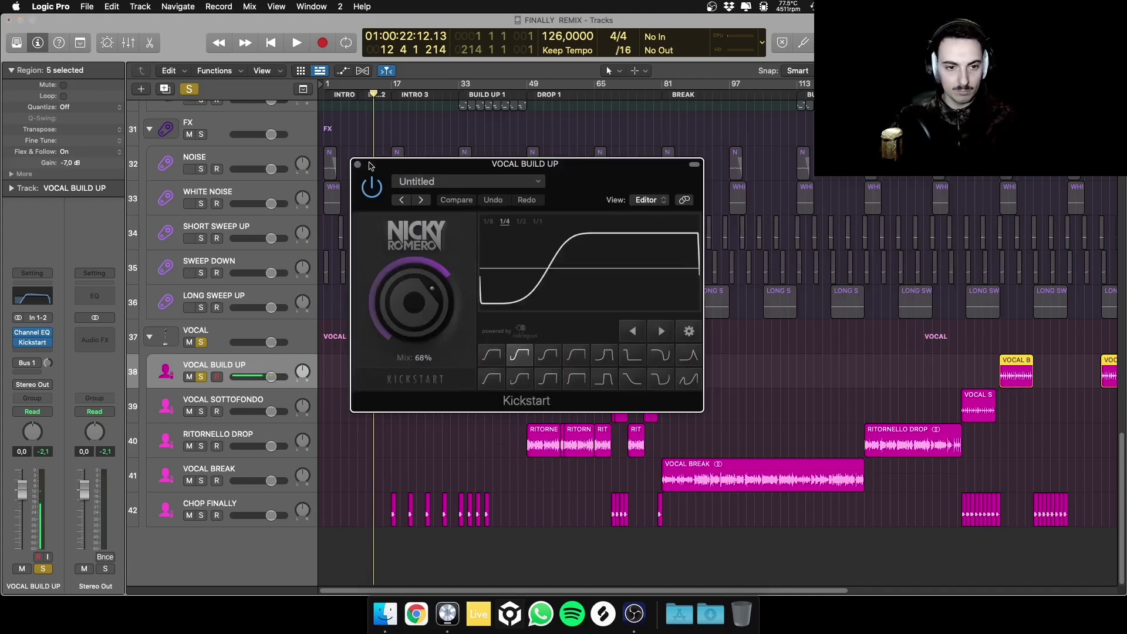
click(357, 165)
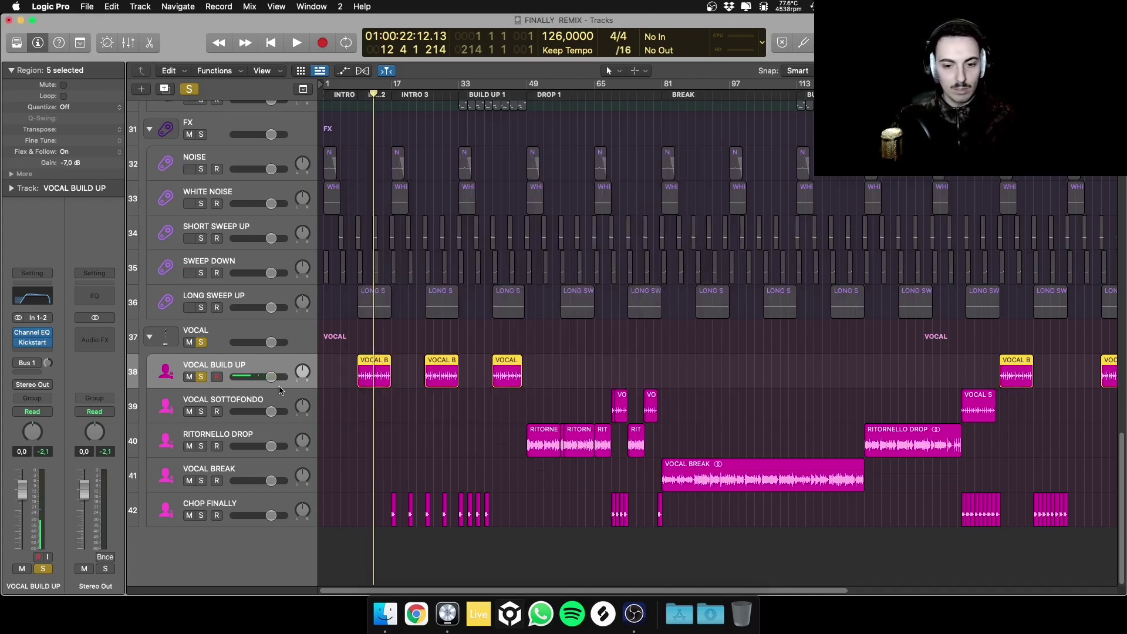
- Move the solo from VOCAL BUILD UP to VOCAL SOTTOFONDO and mute RITORNELLO DROP, VOCAL BREAK and CHOP FINALLY
click(275, 399)
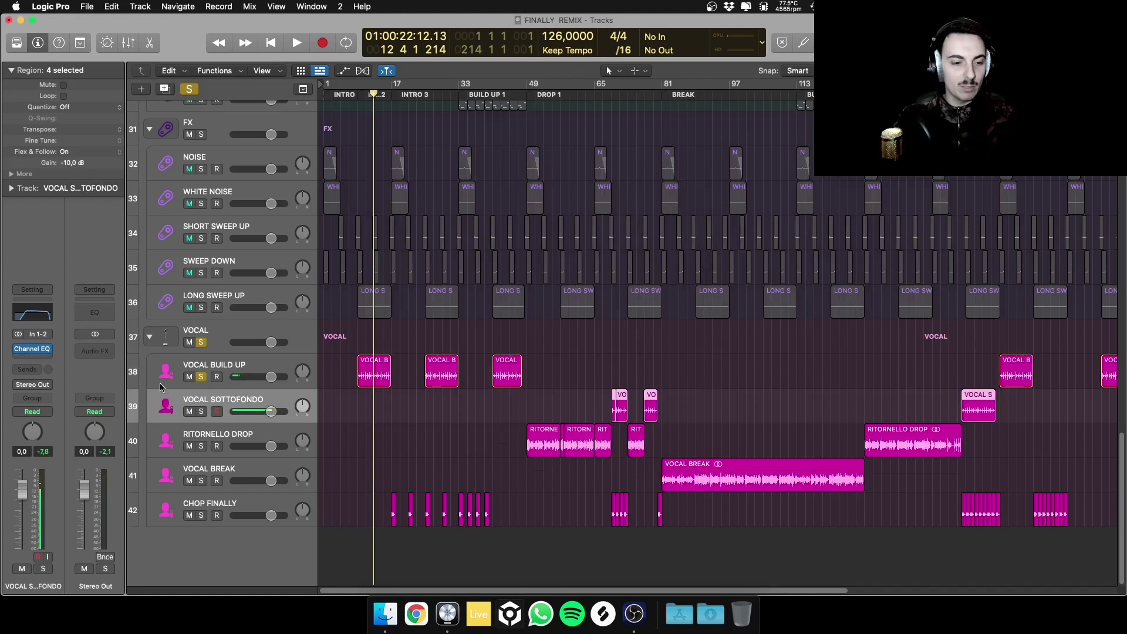
click(200, 378)
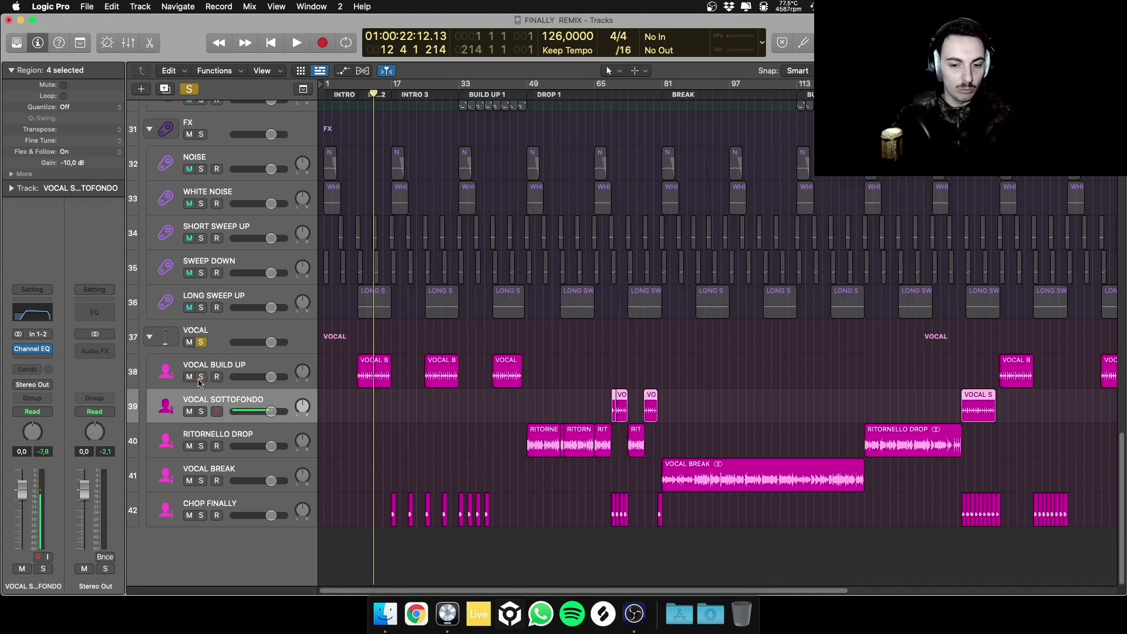
click(200, 412)
click(608, 98)
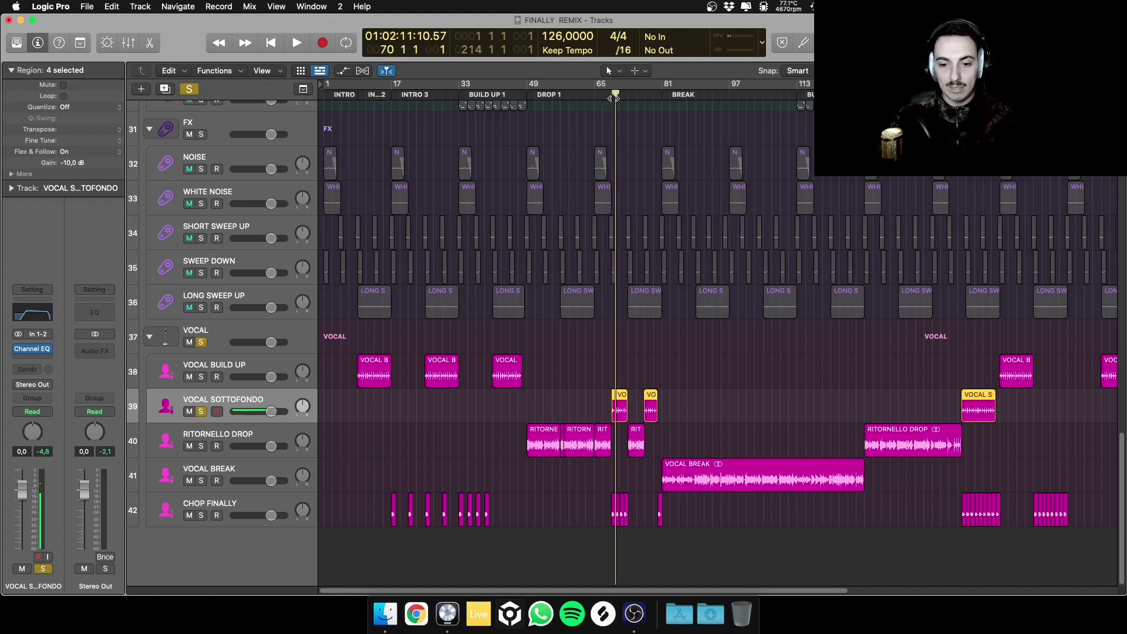
drag(189, 448, 190, 516)
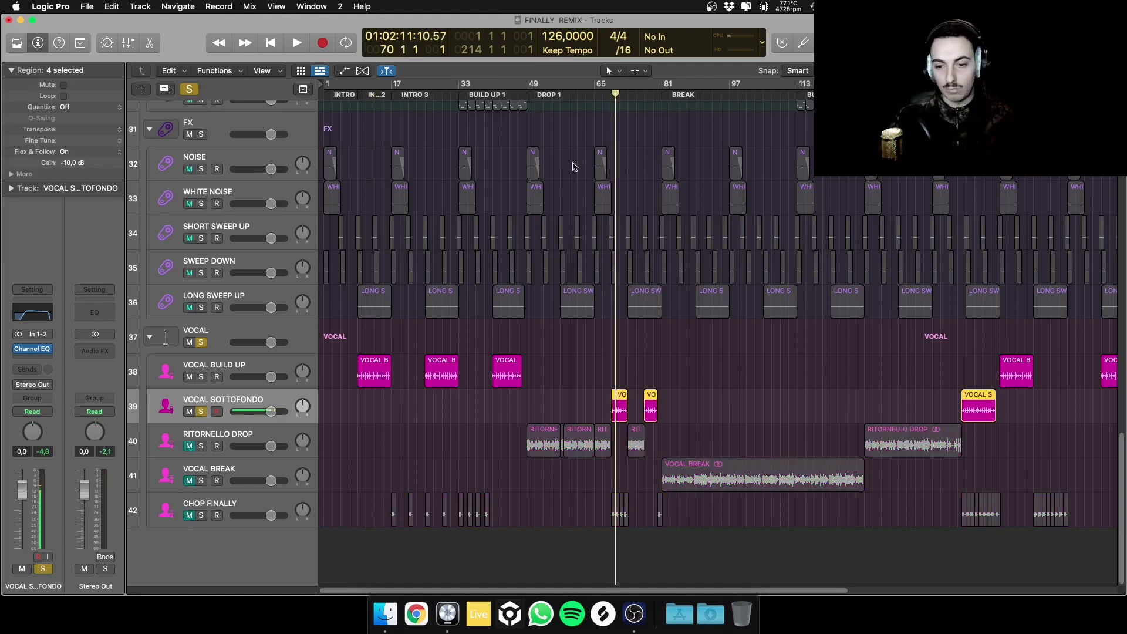
- Play the soloed VOCAL SOTTOFONDO track from bar 69, where its first region starts
drag(615, 94, 611, 94)
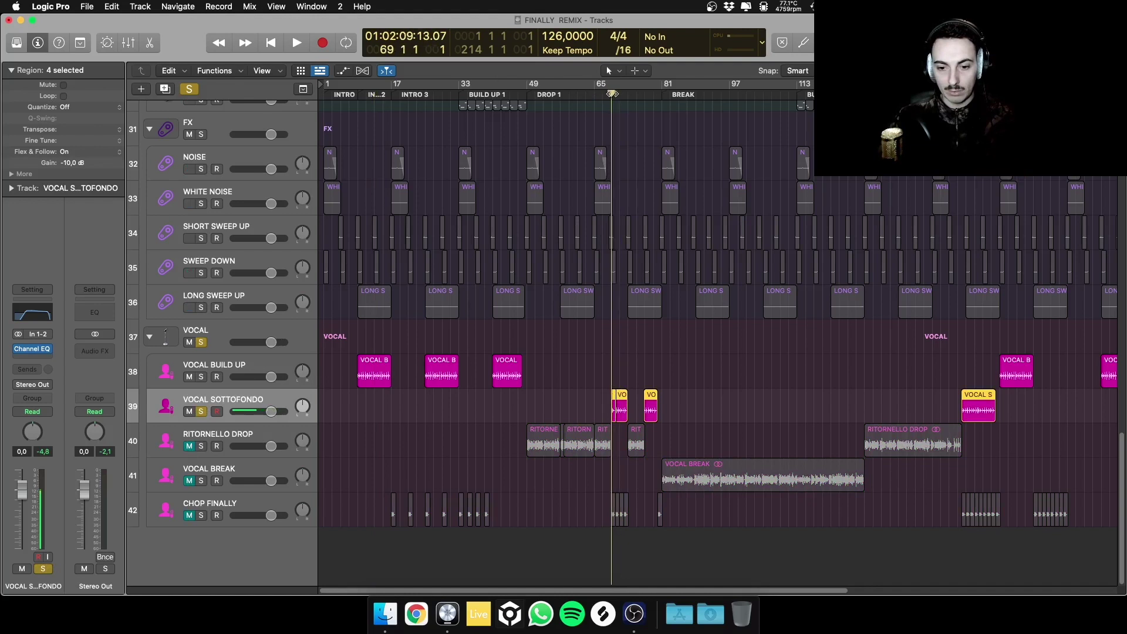
key(space)
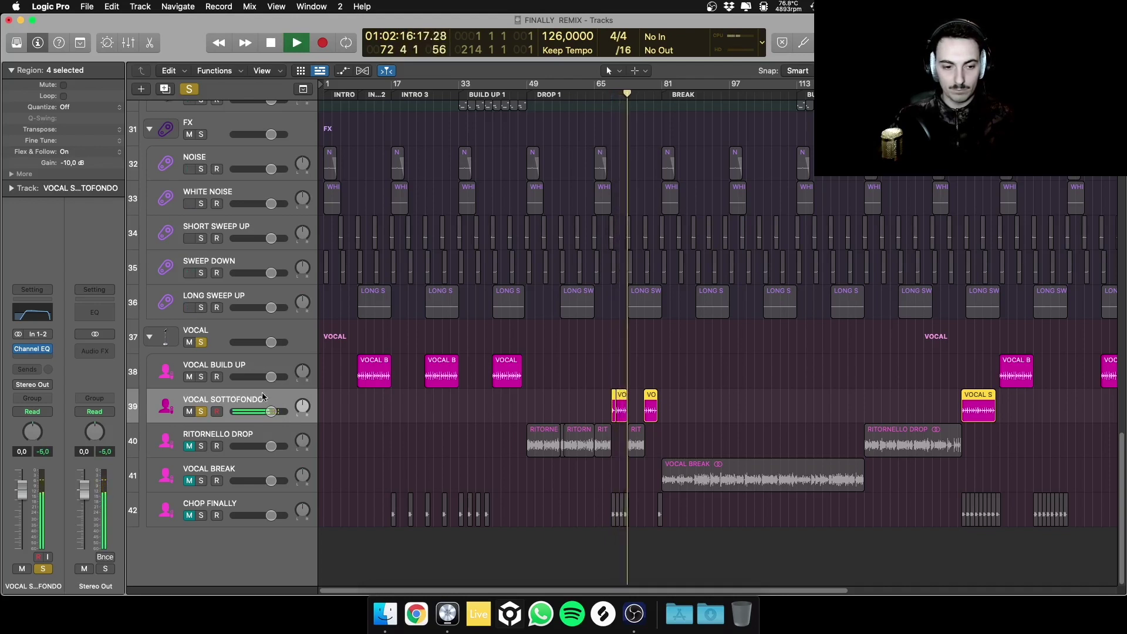
key(space)
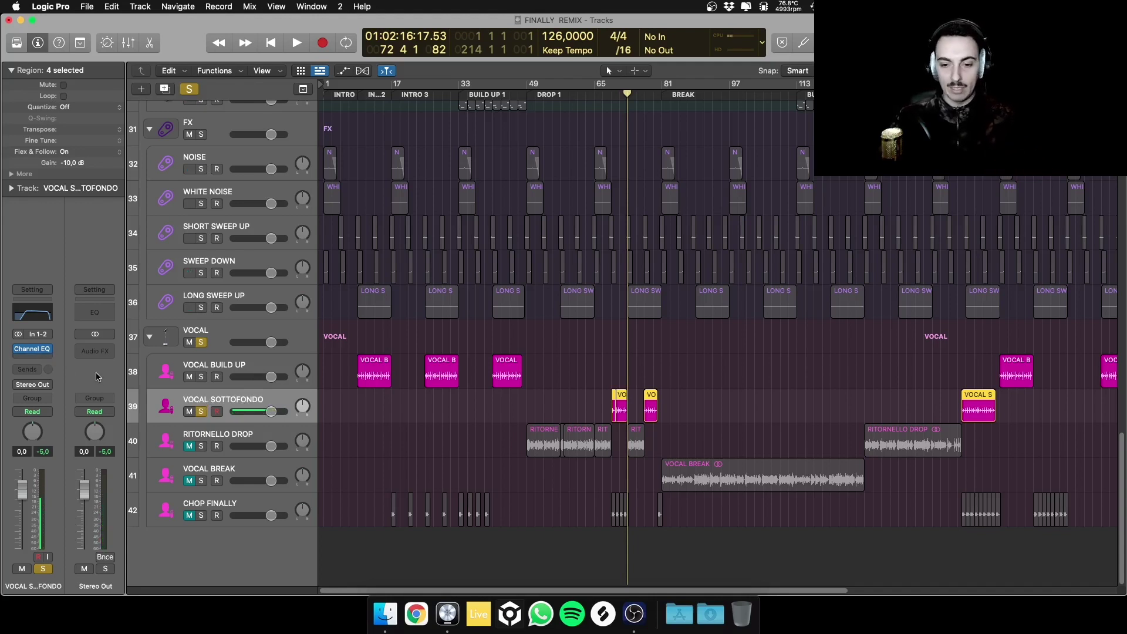
- Move the solo from VOCAL SOTTOFONDO to RITORNELLO DROP and play it from bar 49
click(218, 432)
click(201, 411)
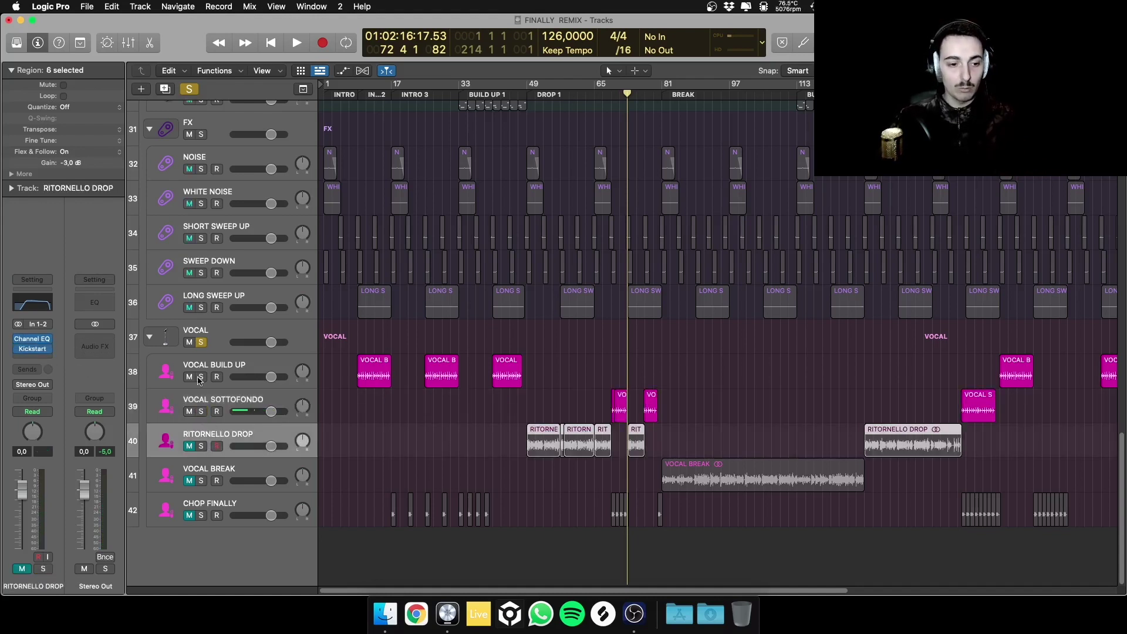
click(201, 445)
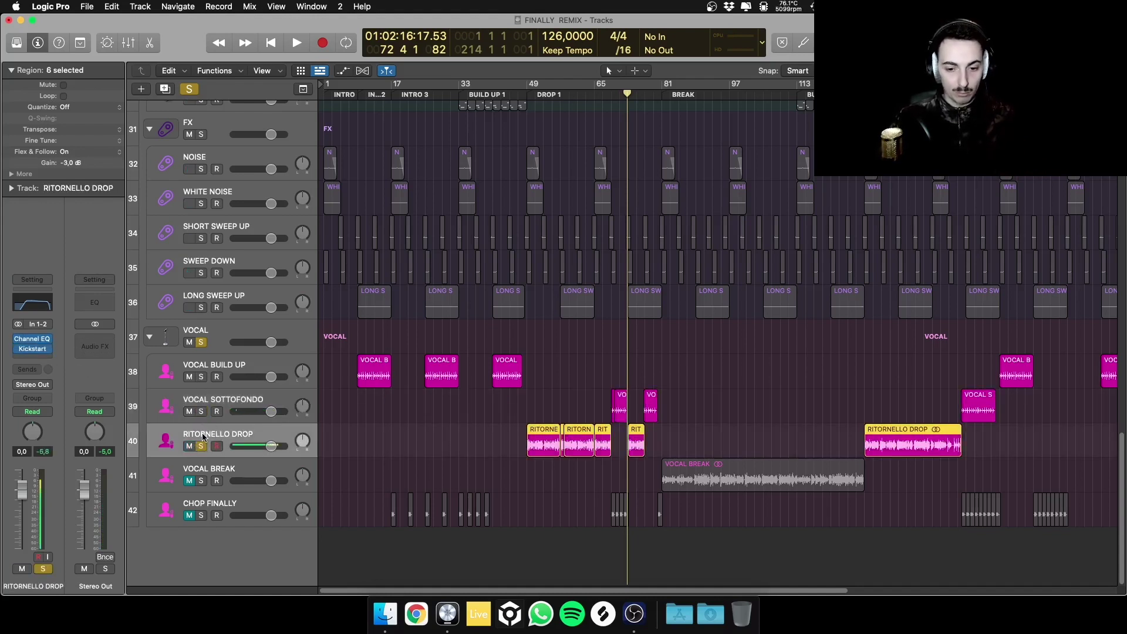
drag(625, 93, 527, 95)
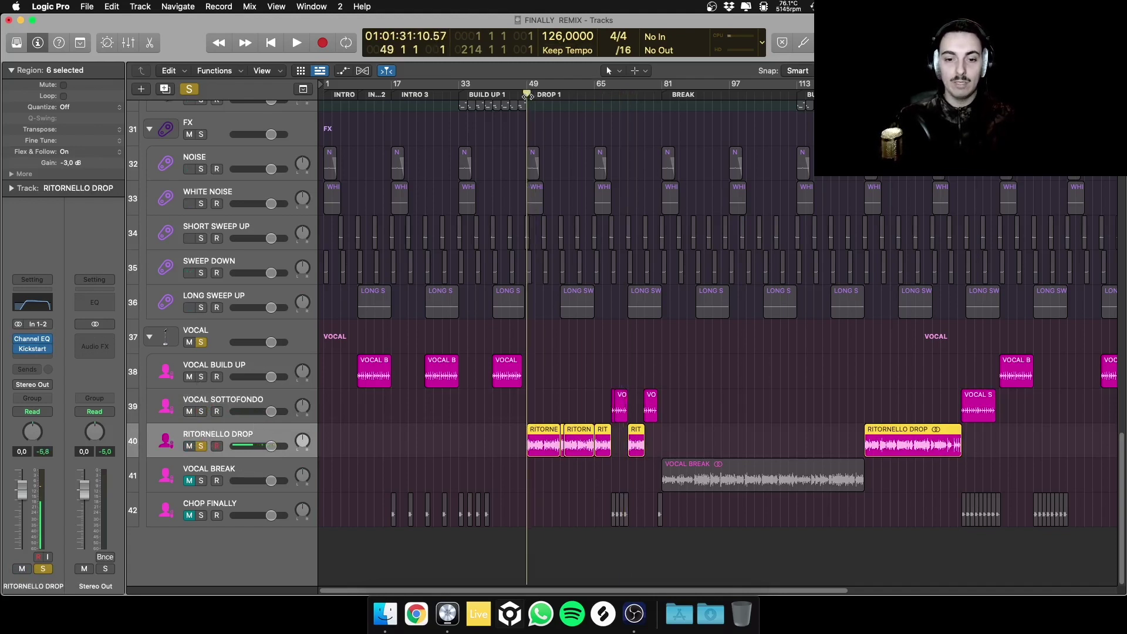
key(space)
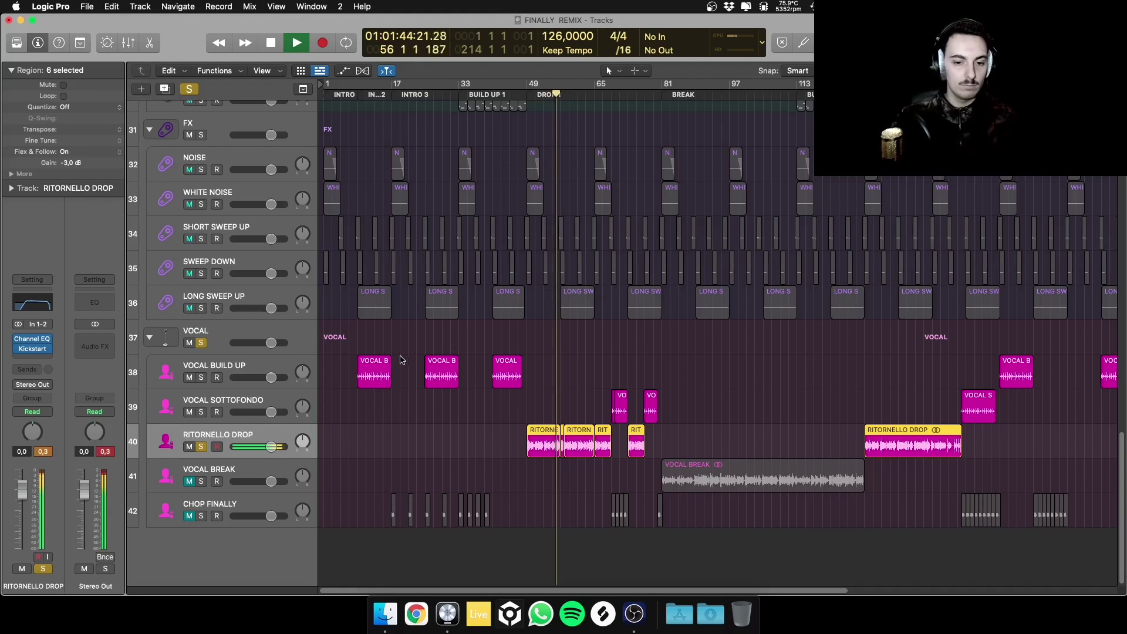
key(space)
- Inspect the Channel EQ and Kickstart settings on the RITORNELLO DROP track
mouse_move(44, 339)
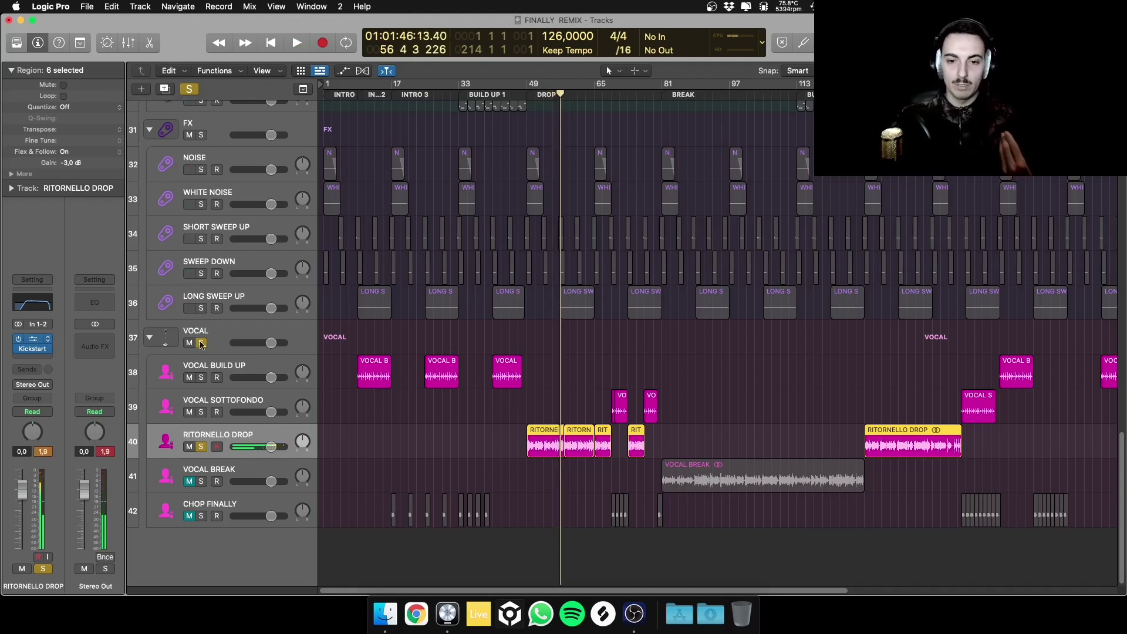
click(35, 340)
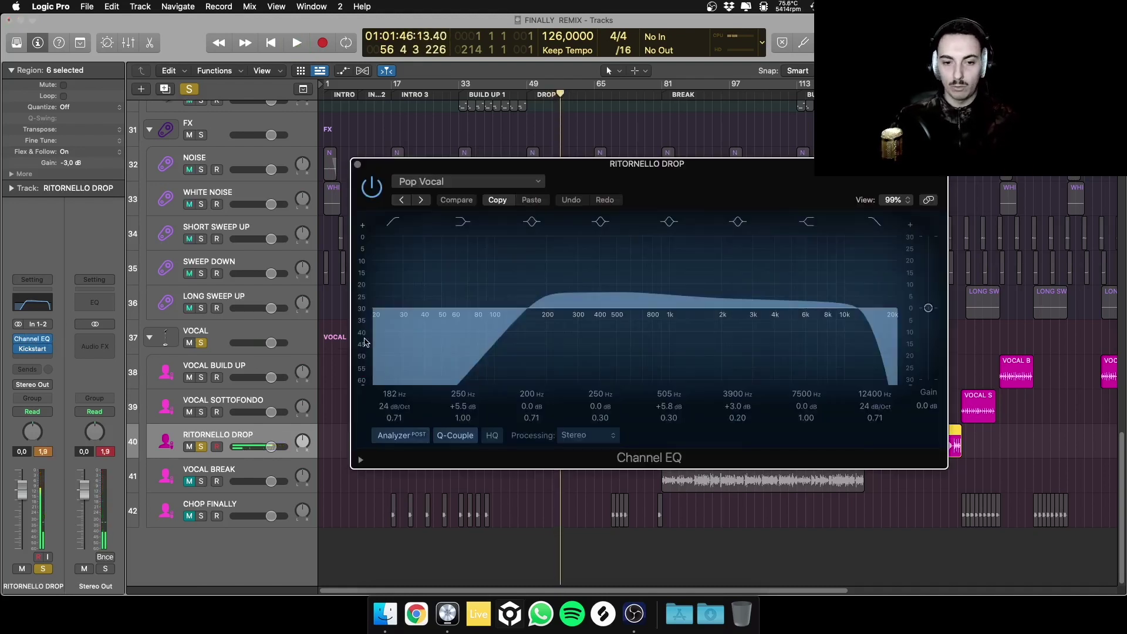
click(358, 165)
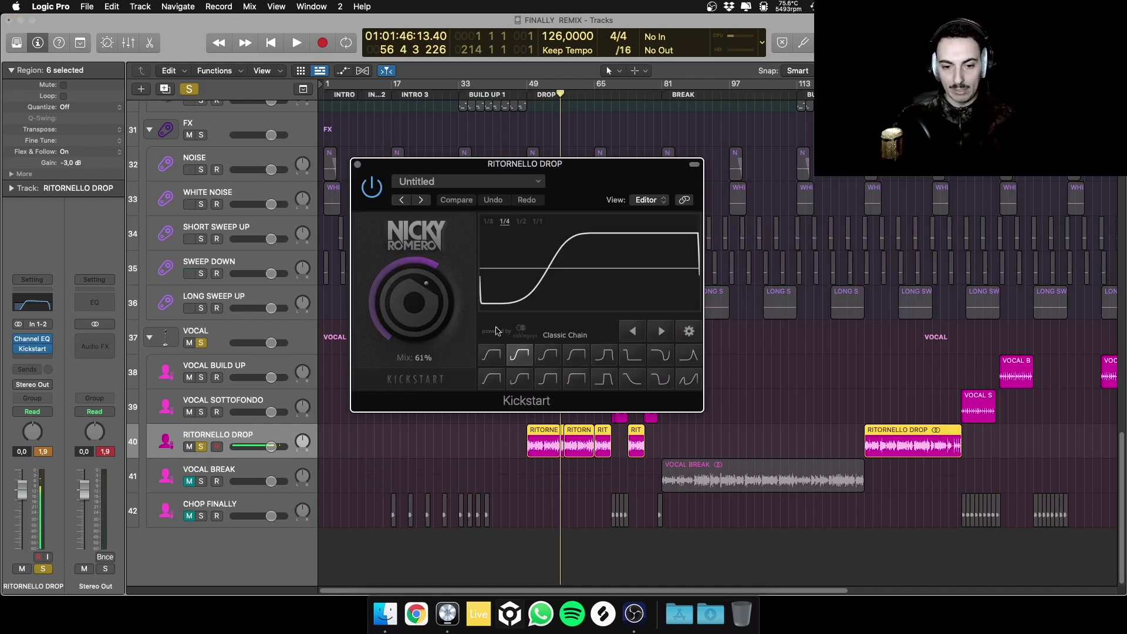
click(358, 165)
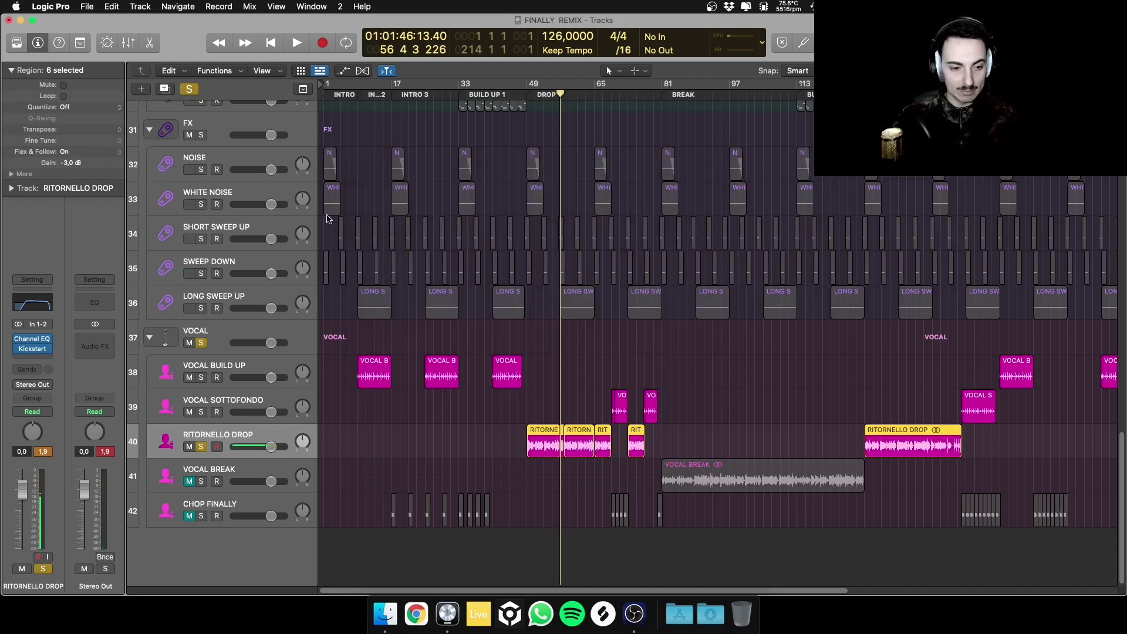
click(33, 349)
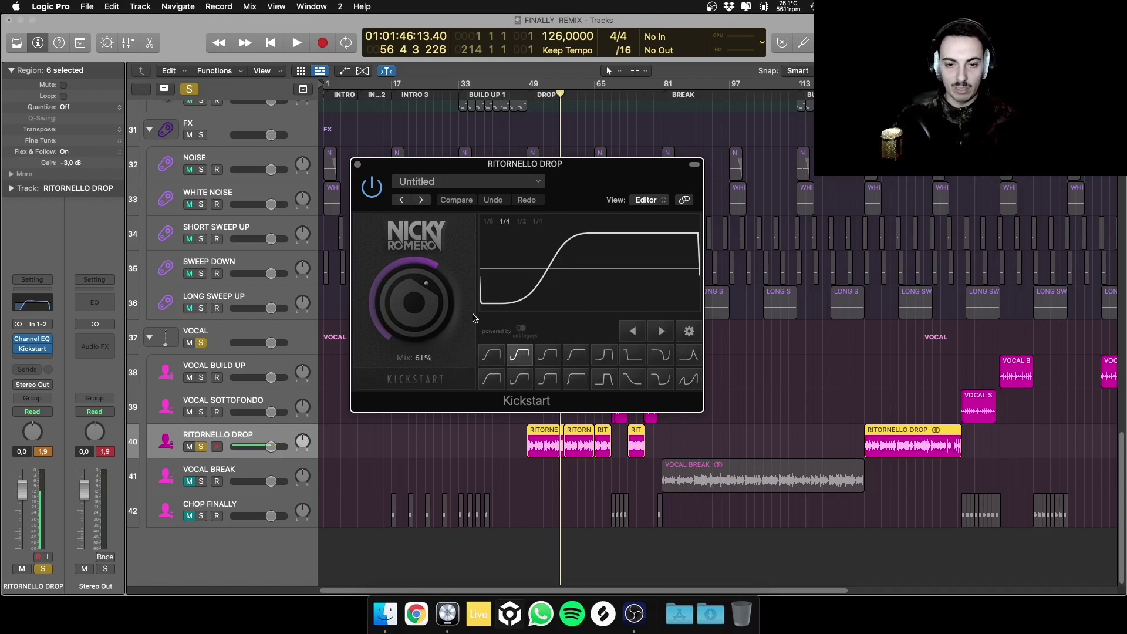
click(357, 165)
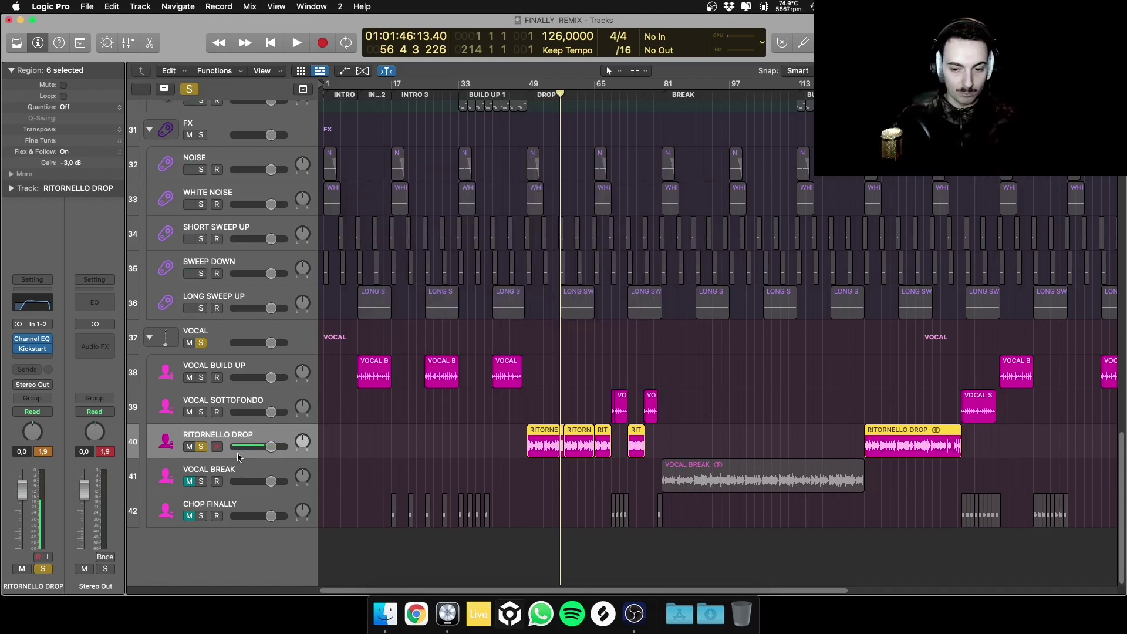
- Move the solo from RITORNELLO DROP to VOCAL BREAK and select the VOCAL BREAK track
click(200, 449)
click(200, 481)
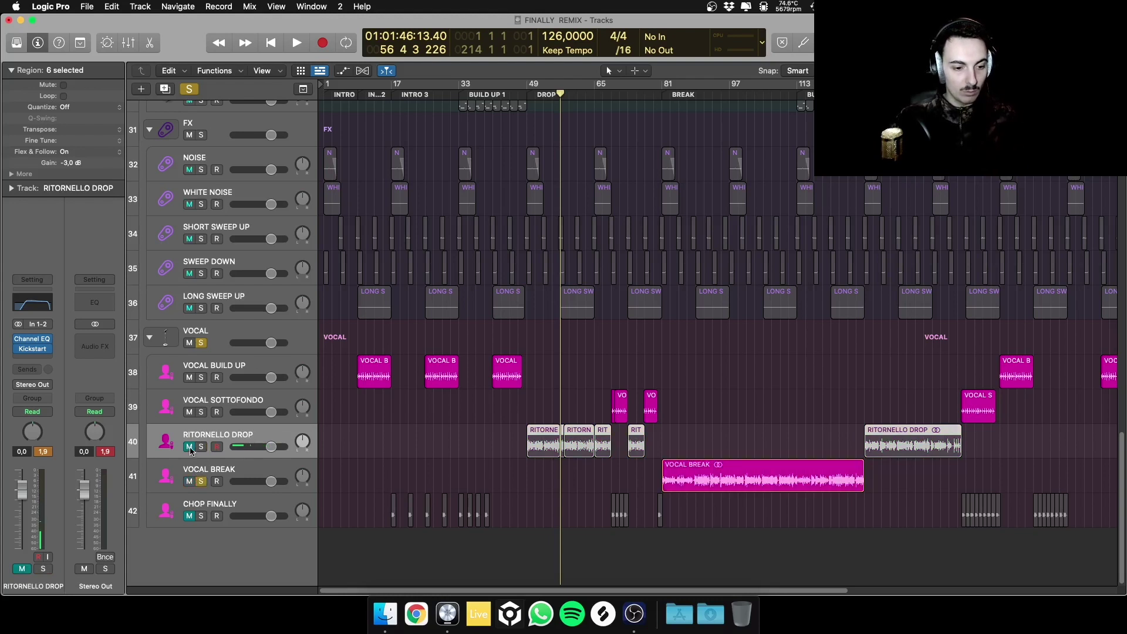
click(222, 464)
- Play the VOCAL BREAK track from the start of its region and inspect its Kickstart settings
click(661, 95)
key(space)
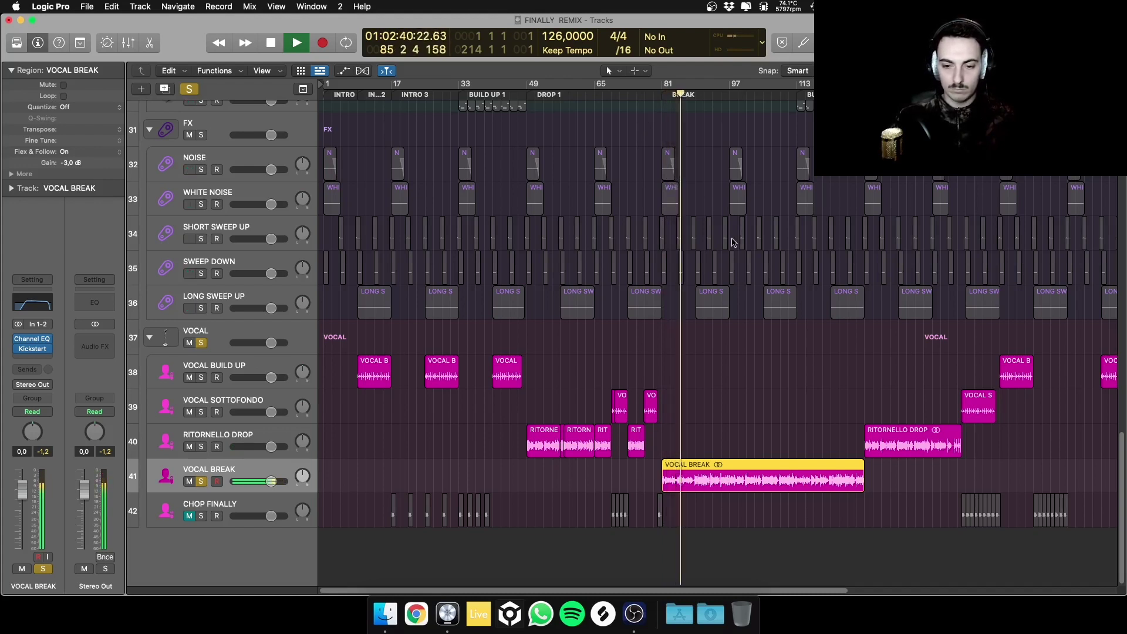
key(space)
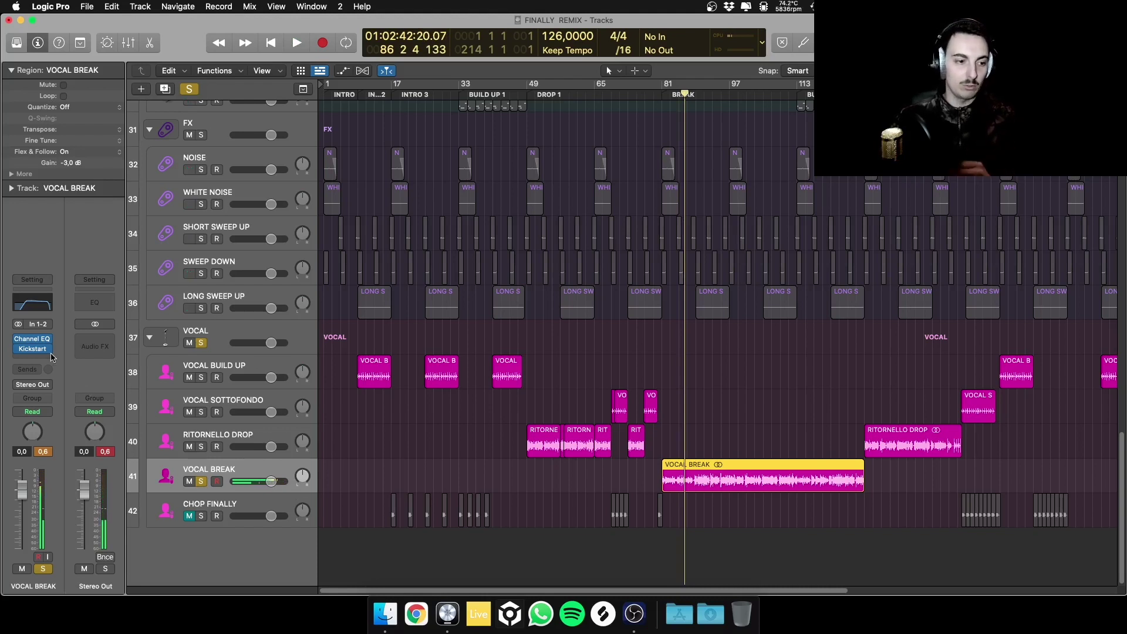
click(35, 351)
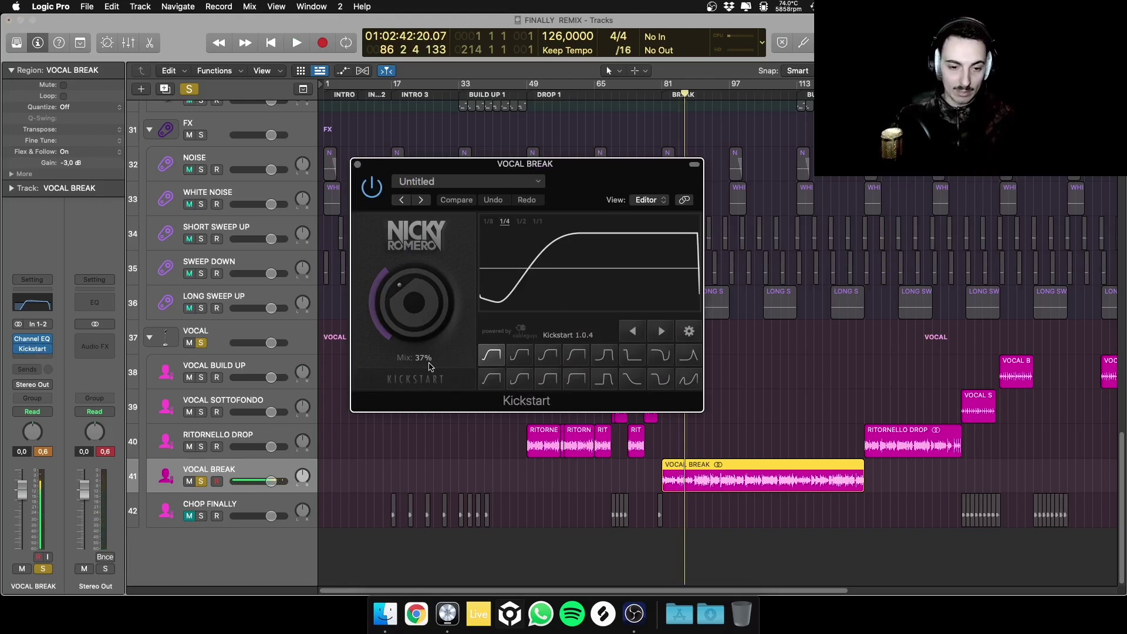
click(357, 165)
- Unsolo and unmute VOCAL BREAK, and select and unmute the CHOP FINALLY track
click(201, 482)
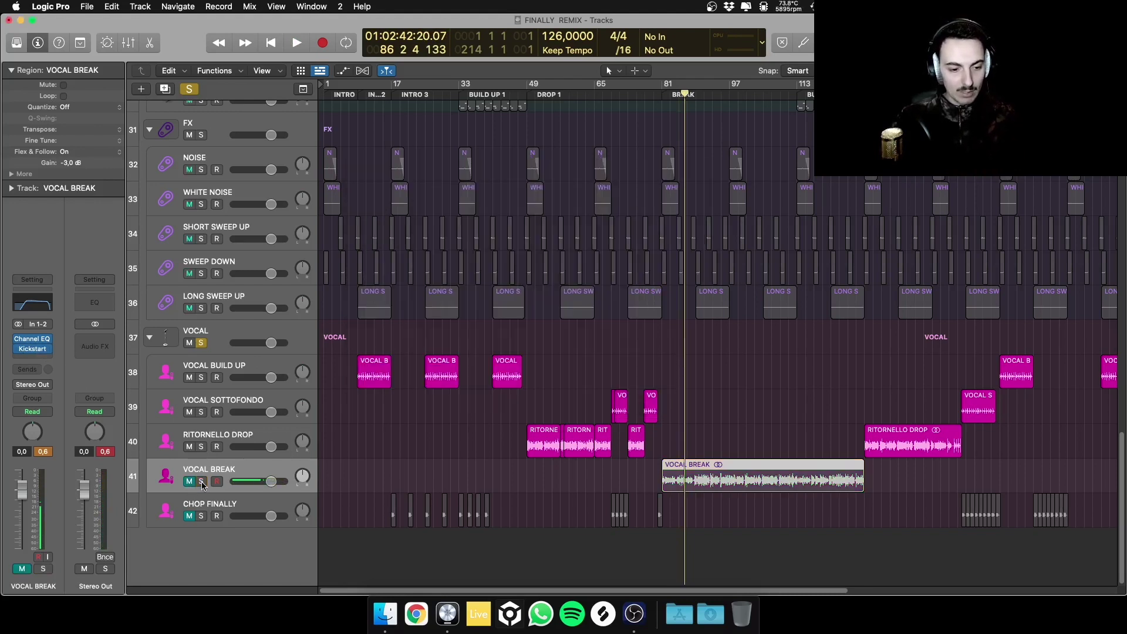
click(190, 483)
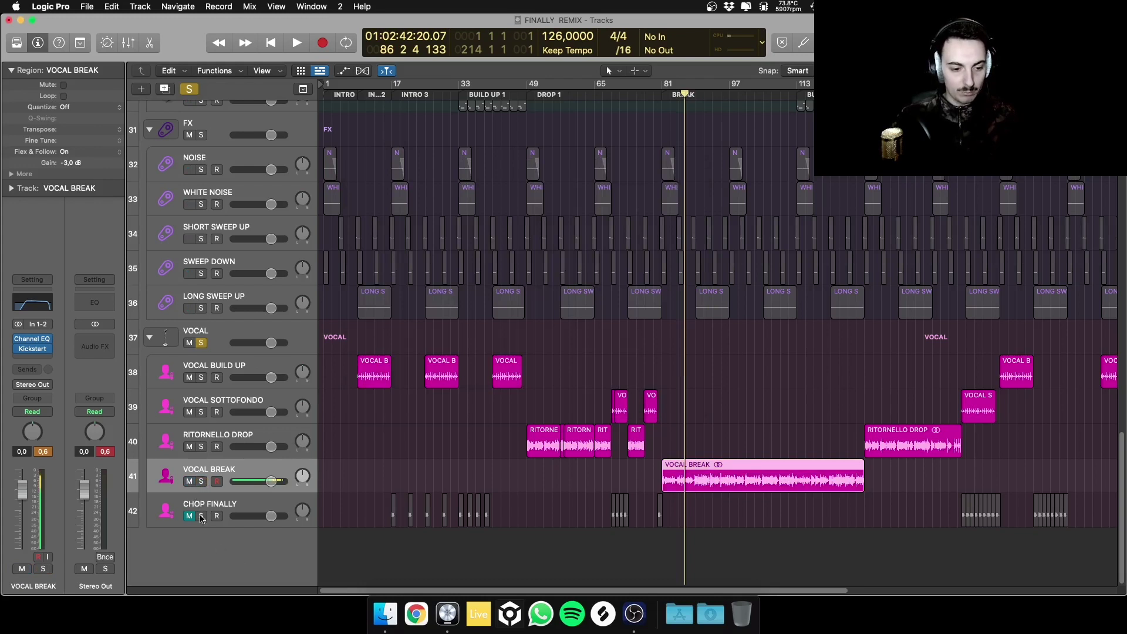
click(213, 514)
click(190, 515)
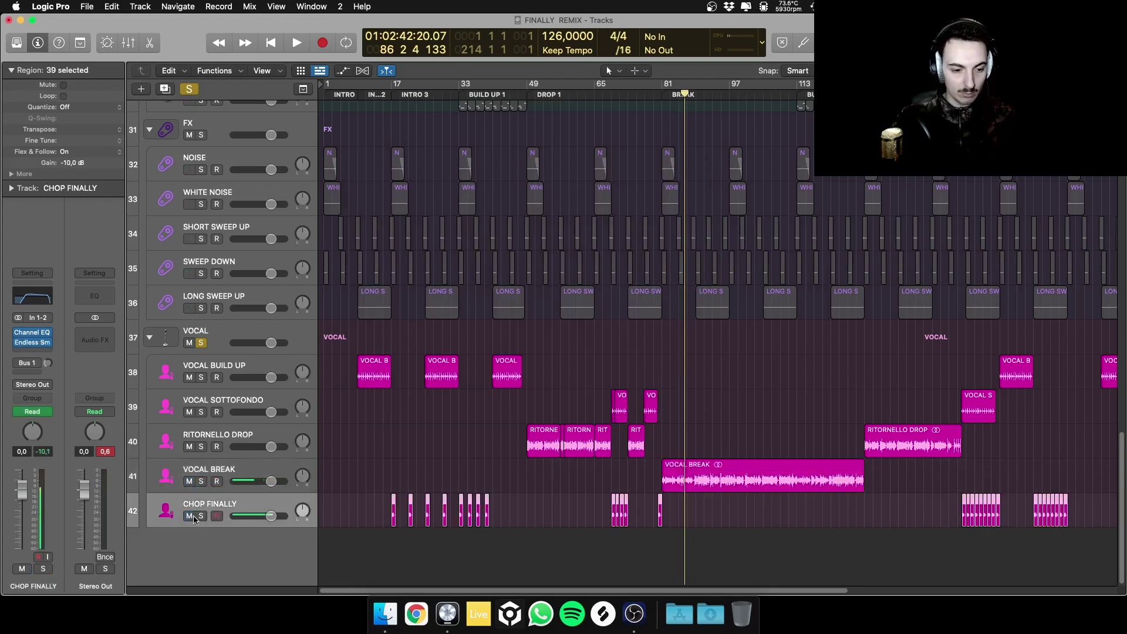
- Play the CHOP FINALLY track from bar 17 and check its Endless Sm plug-in
drag(685, 112, 391, 112)
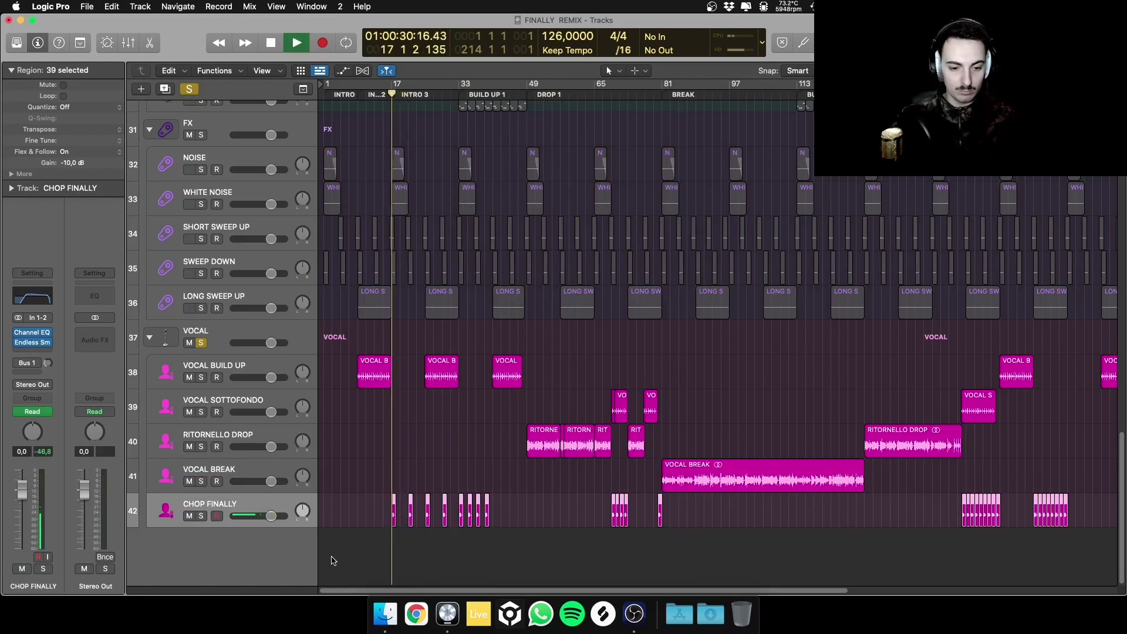
key(space)
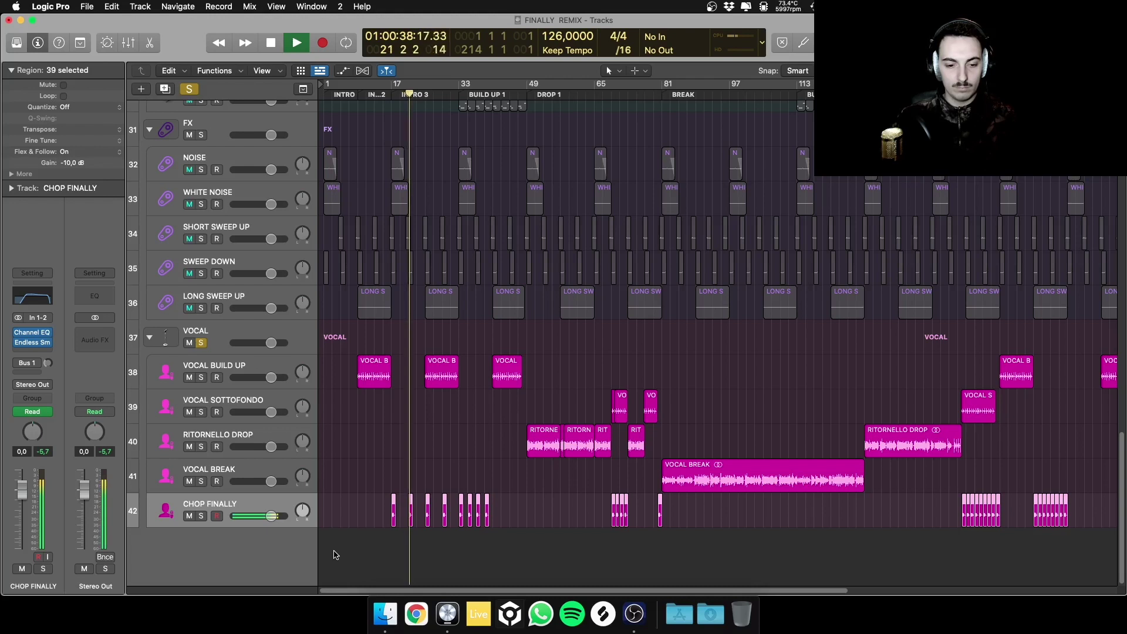
key(space)
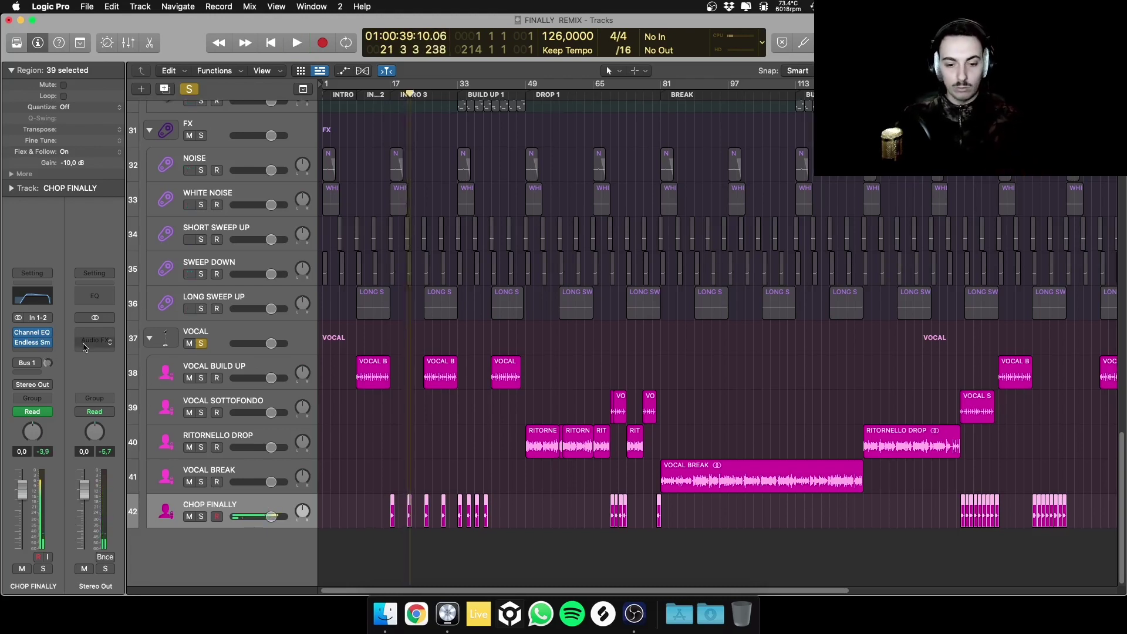
click(32, 342)
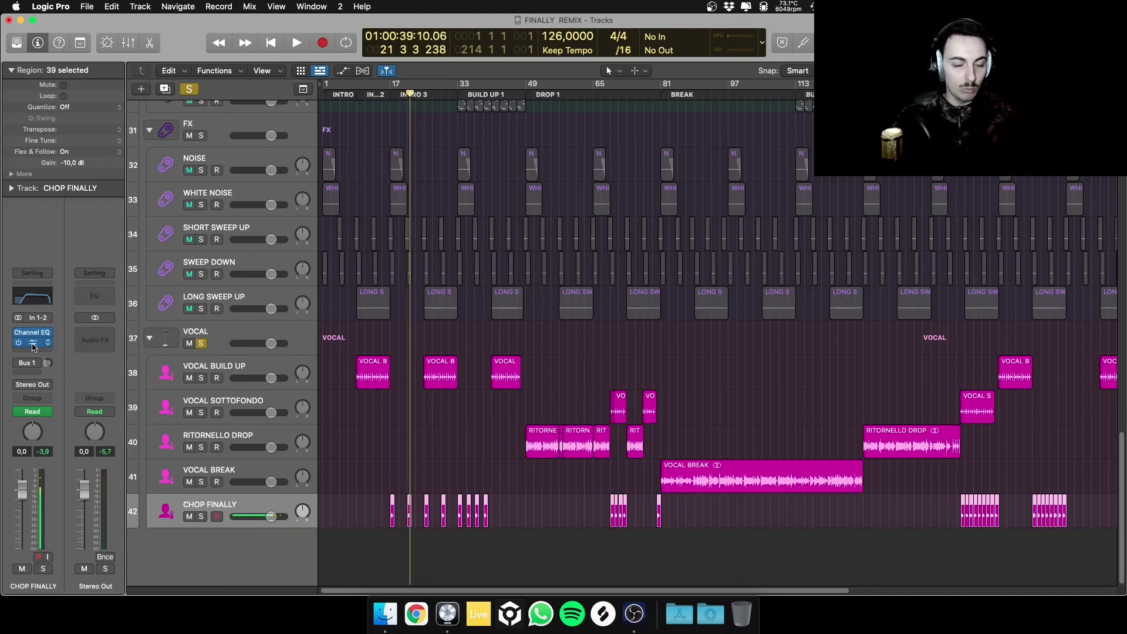
click(358, 165)
- Check the Intensity automation curve on CHOP FINALLY and turn off the solo on the VOCAL track stack
key(a)
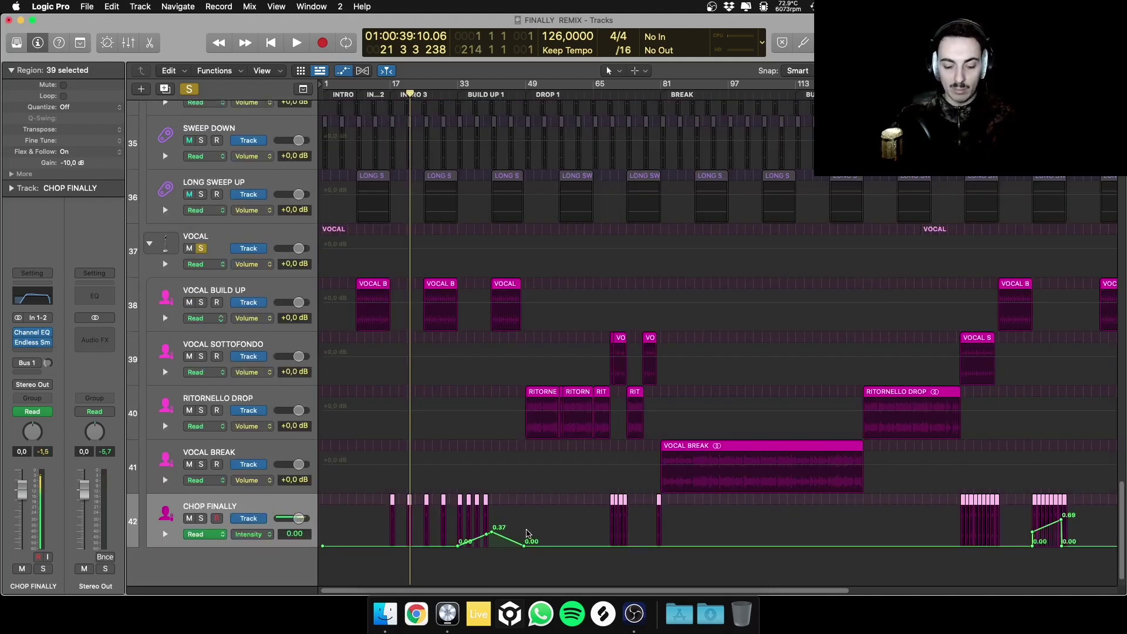
key(a)
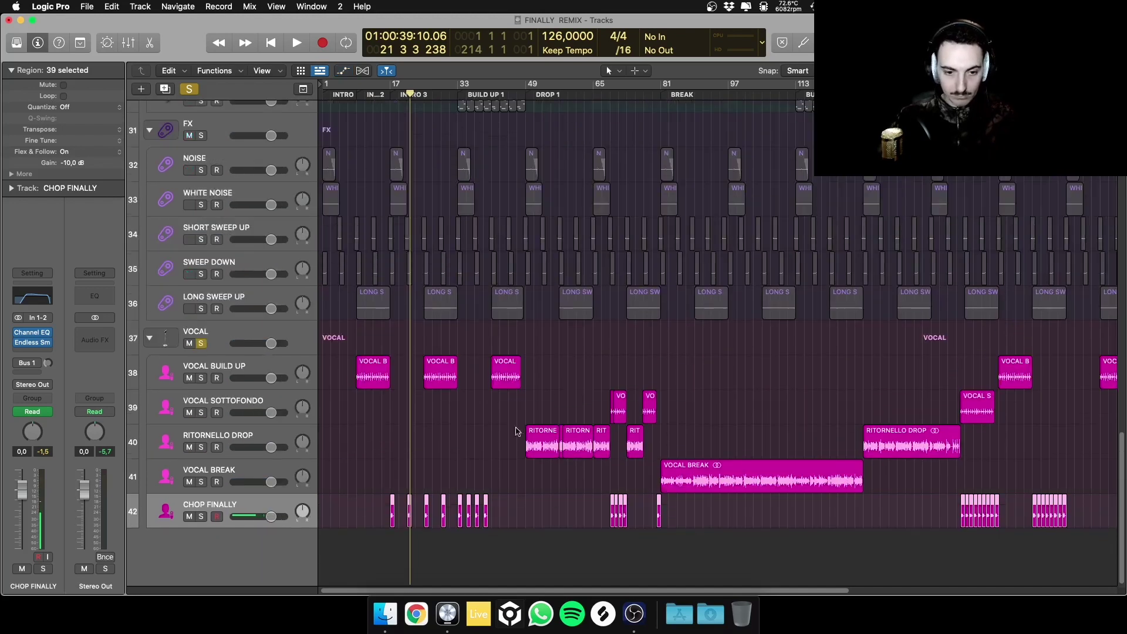
click(200, 344)
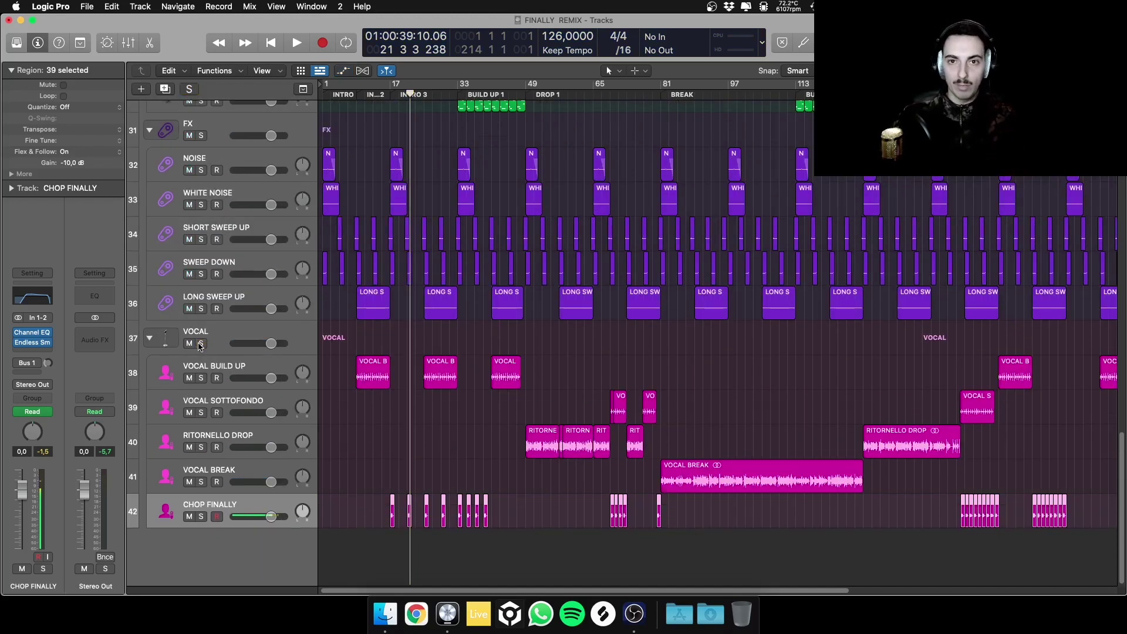
- Collapse the VOCAL, FX, SYNTH, INSTRUMENTS, BASS and DRUMS track stacks
click(149, 339)
click(149, 302)
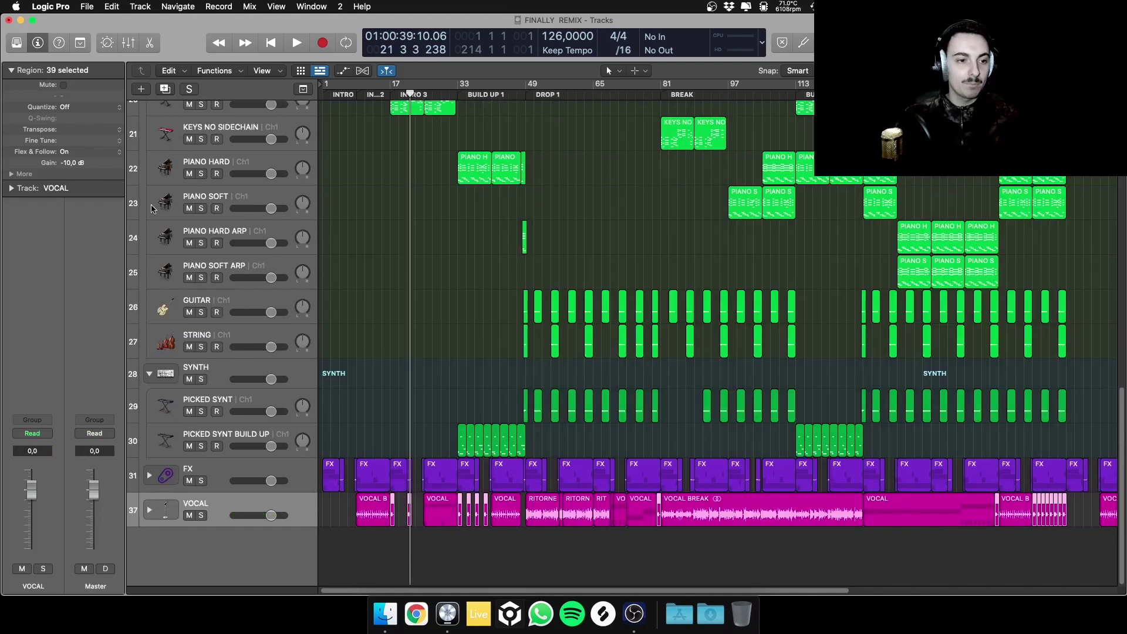
click(147, 372)
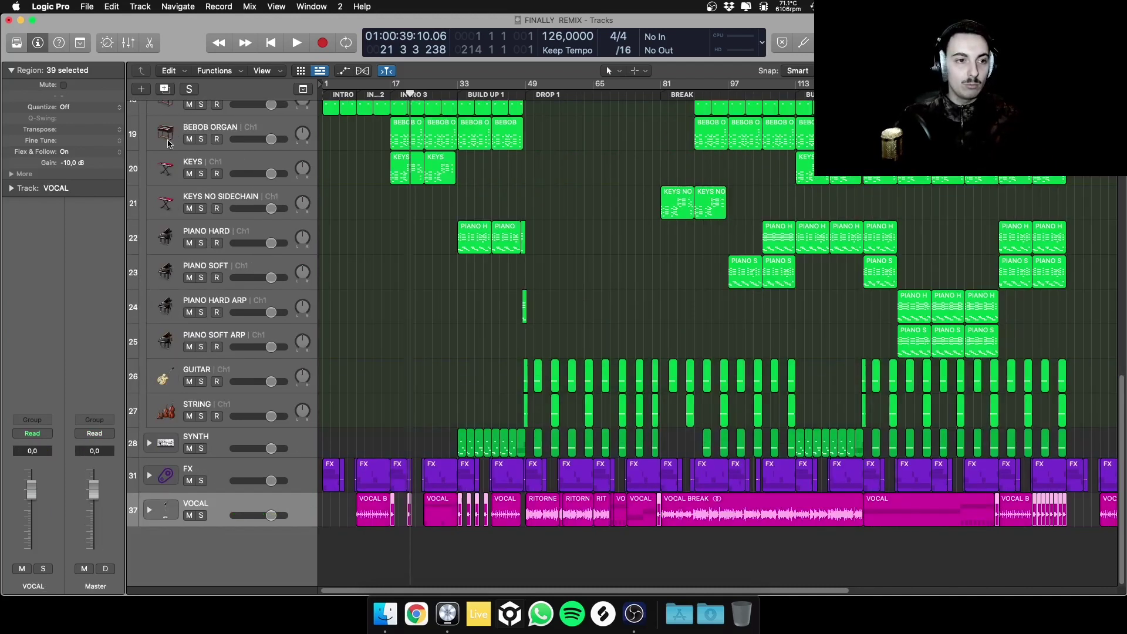
scroll(176, 211, up, 5)
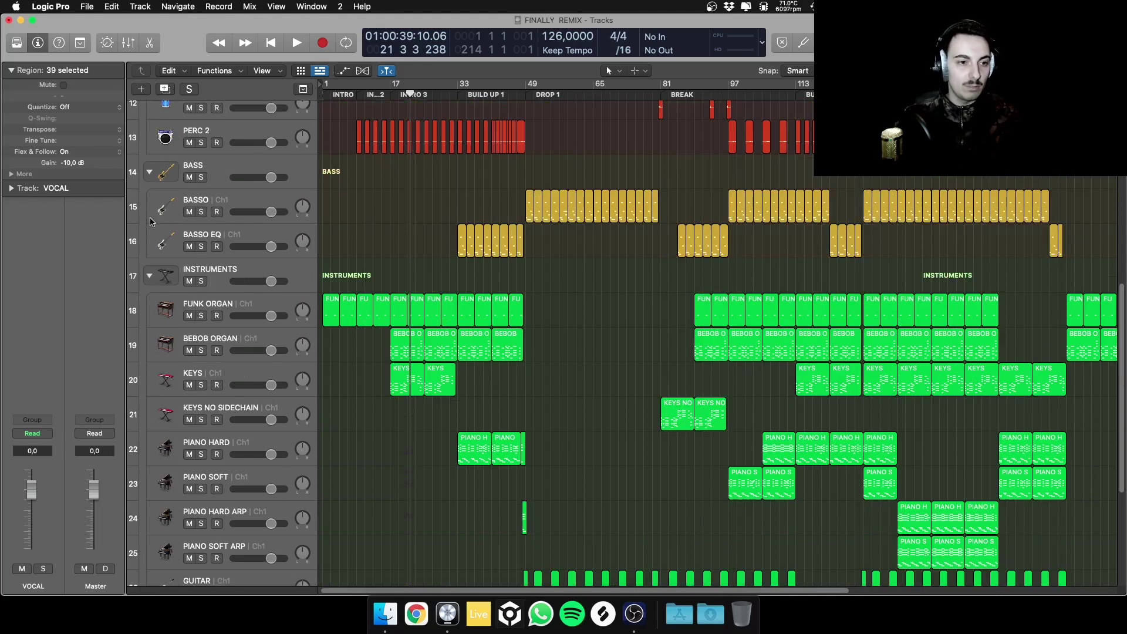
click(149, 276)
click(150, 310)
scroll(156, 176, up, 6)
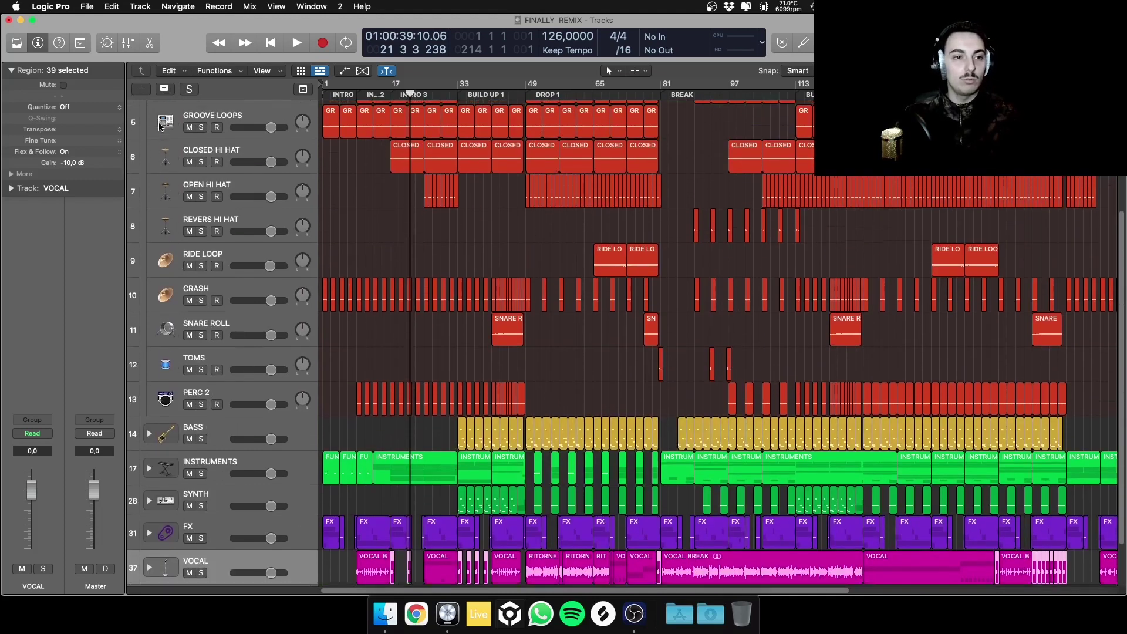
click(148, 119)
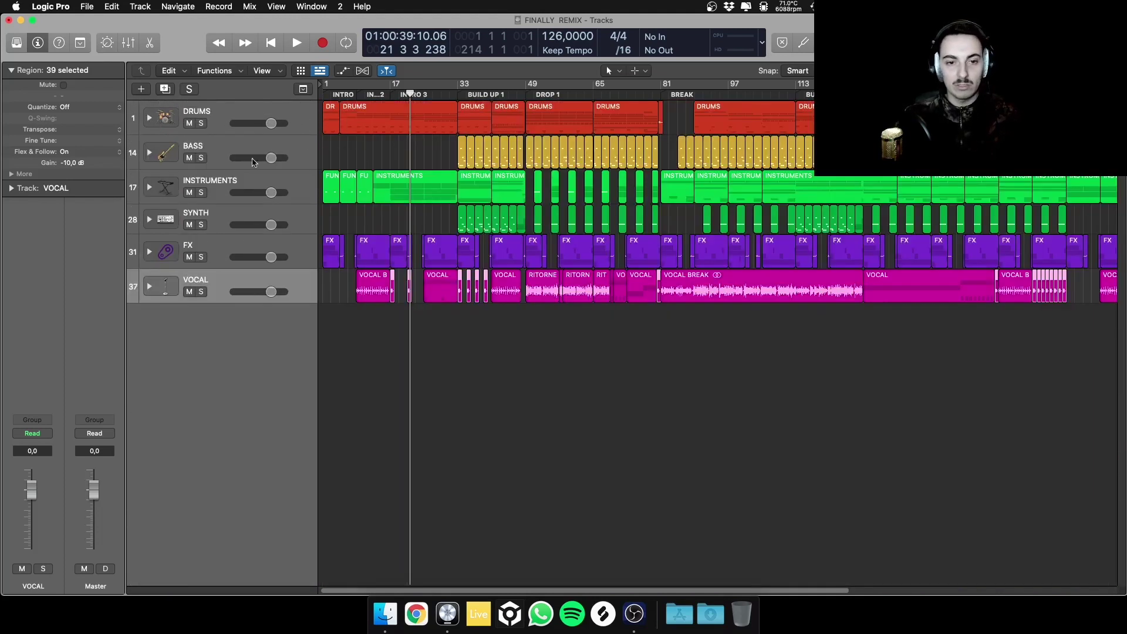
- Move the playhead to bar 33 at the start of BUILD UP 1, keep cycle mode off and play the full arrangement
click(412, 89)
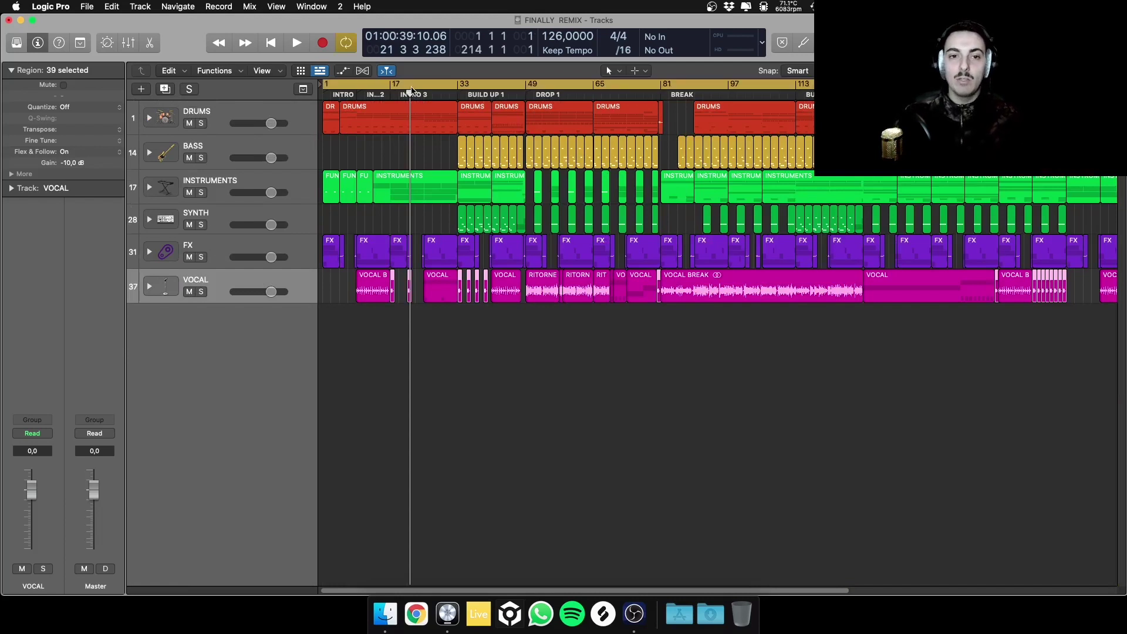
drag(411, 93, 453, 96)
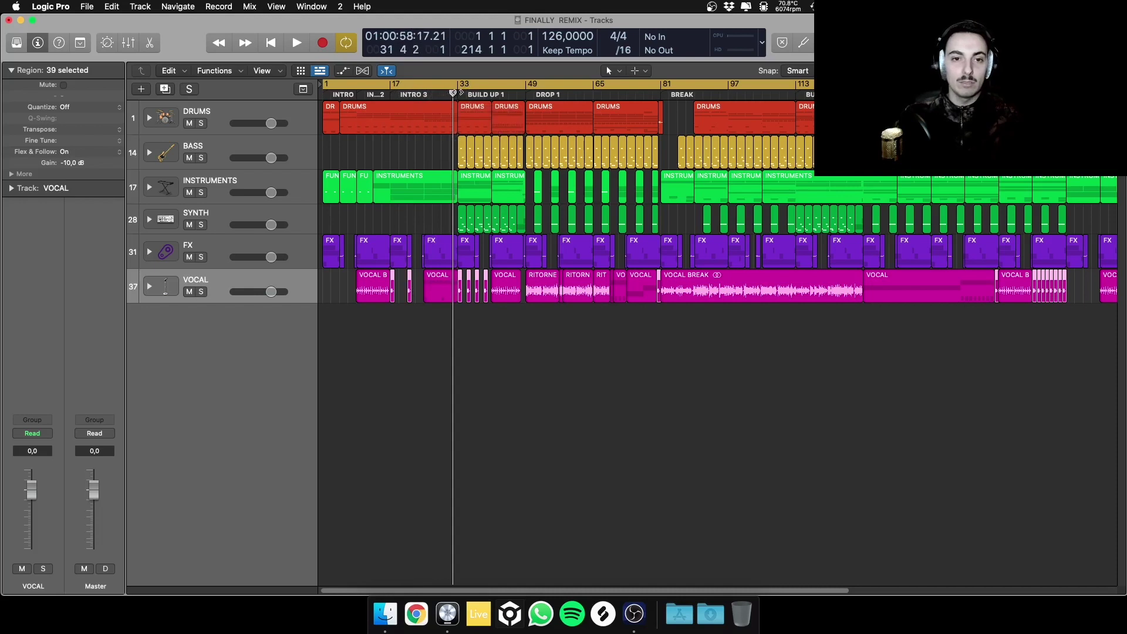
click(466, 86)
click(458, 89)
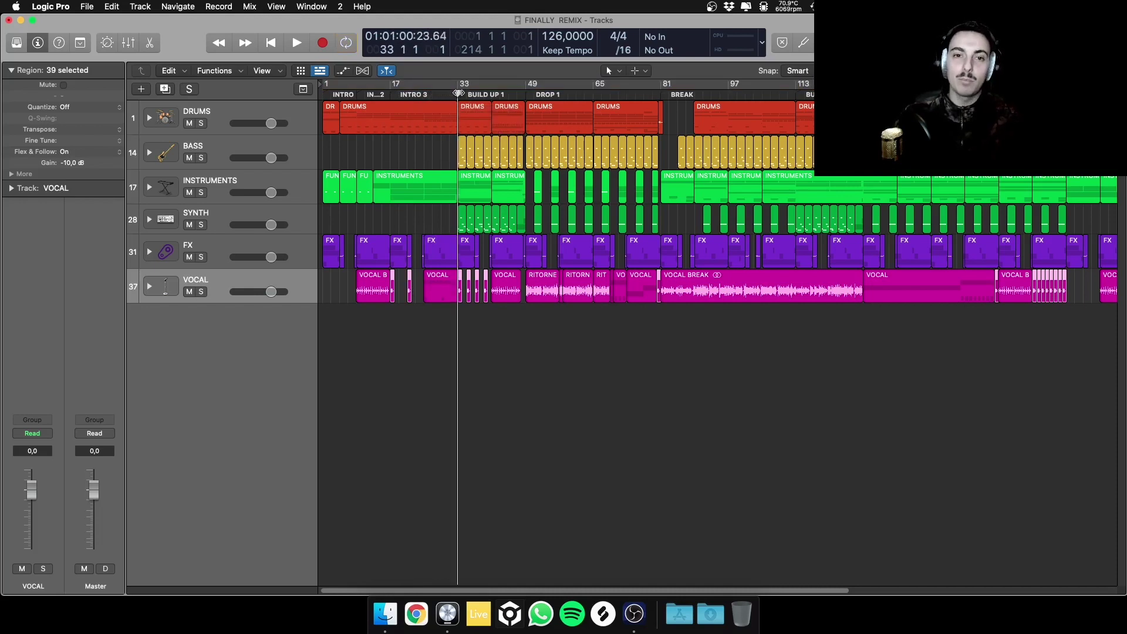
key(space)
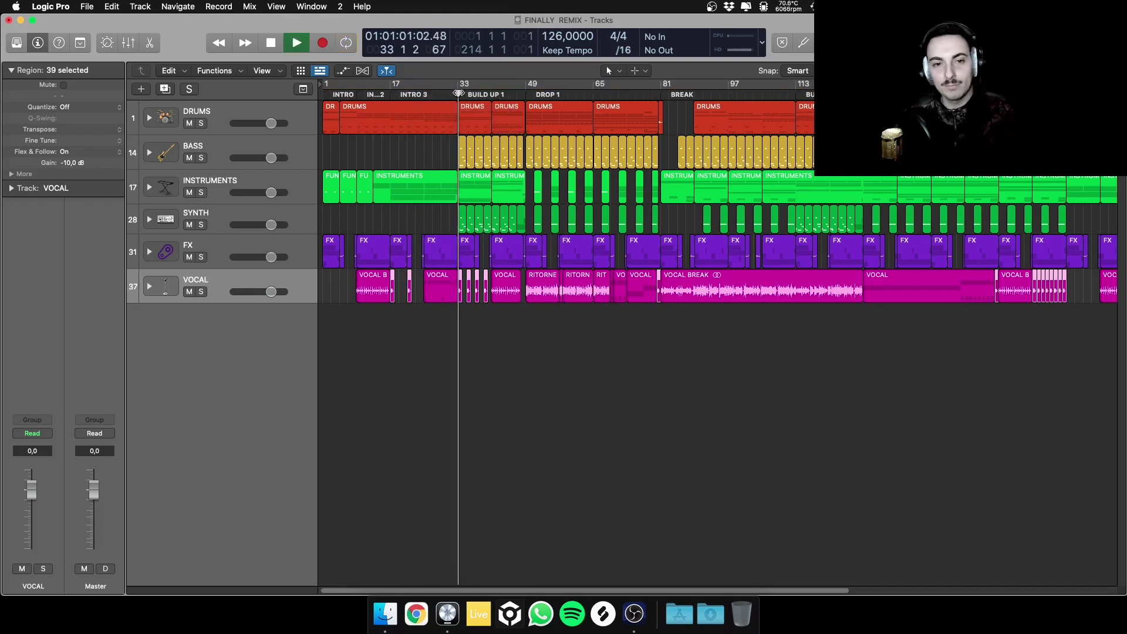